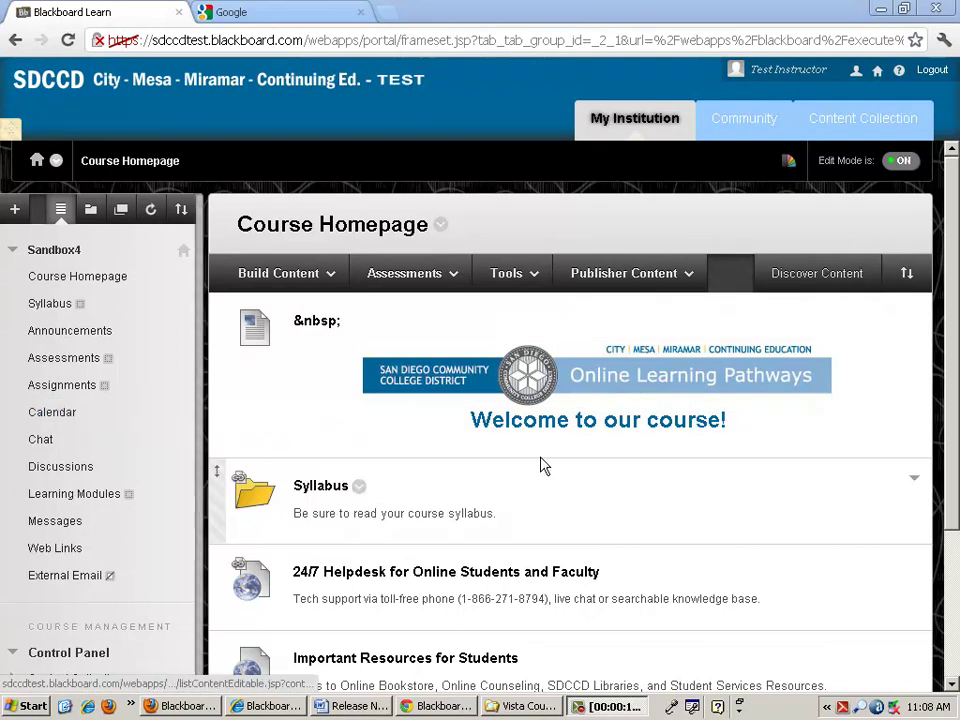
# Open the Teaching Style settings from the course's Customization options.
pyautogui.scroll(-2, 952, 437)
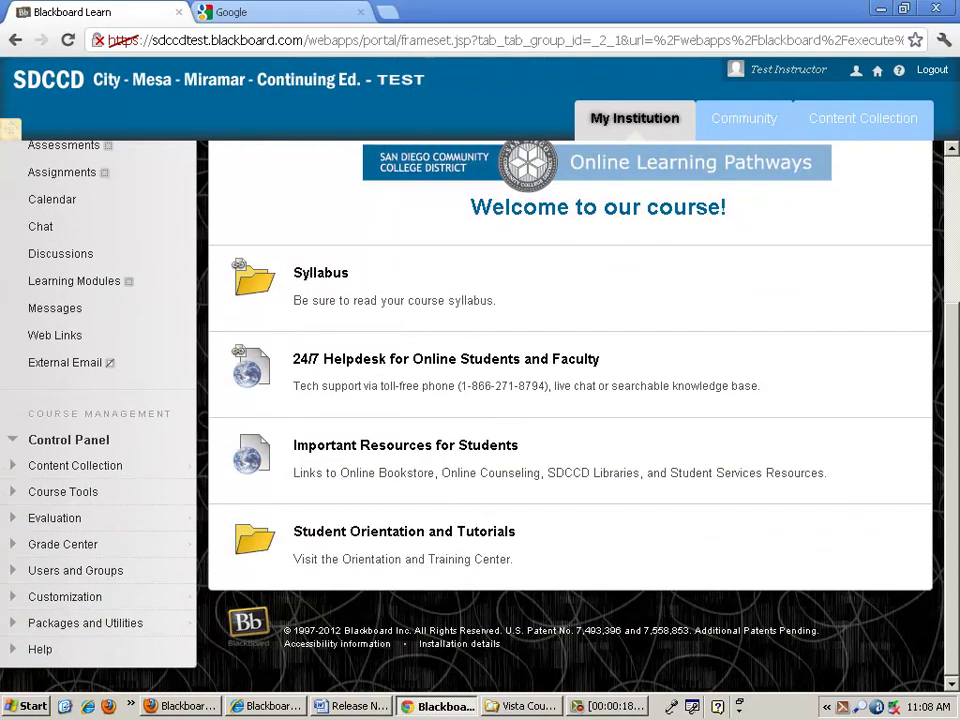
pyautogui.click(66, 596)
pyautogui.scroll(-1, 78, 600)
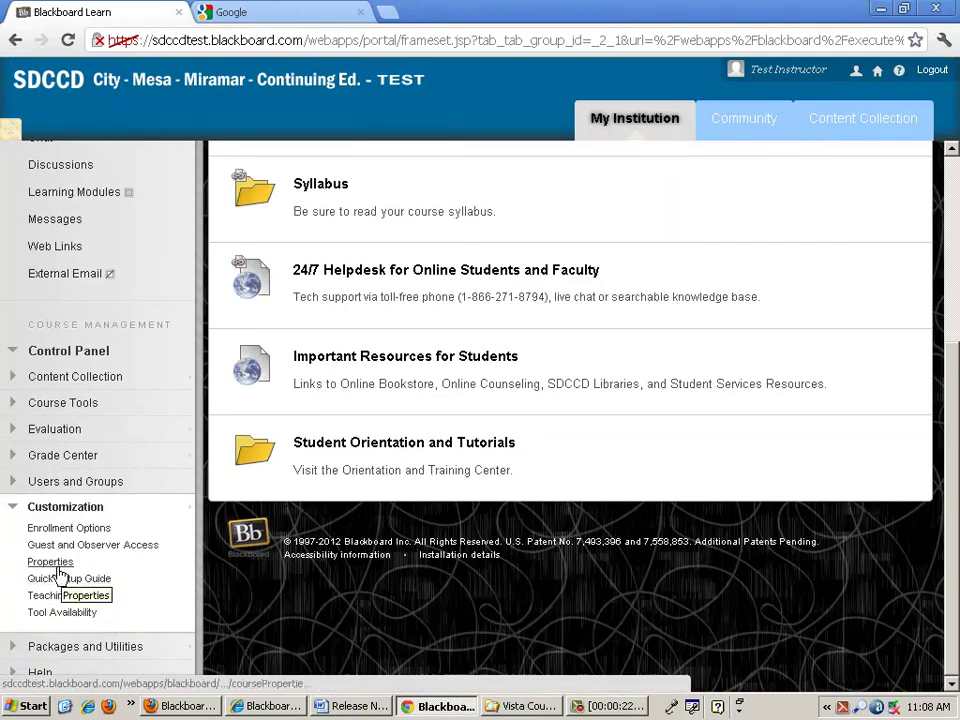
pyautogui.click(61, 597)
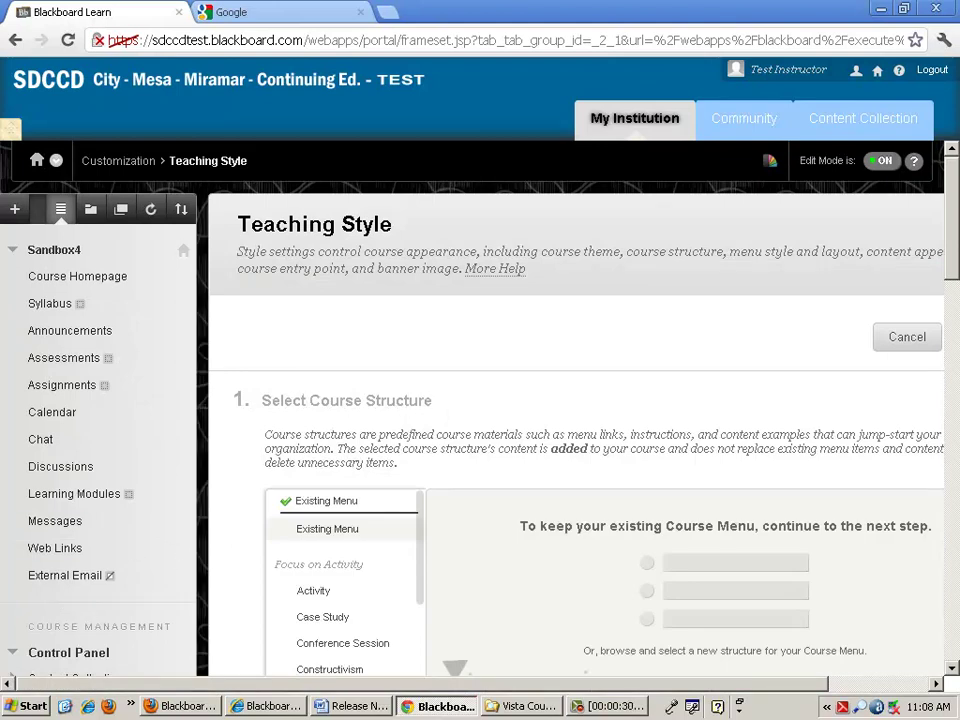
# Examine the predefined course structures listed under Activity, Communication, Content, Systems and Time.
pyautogui.moveTo(950, 250); pyautogui.dragTo(956, 296)
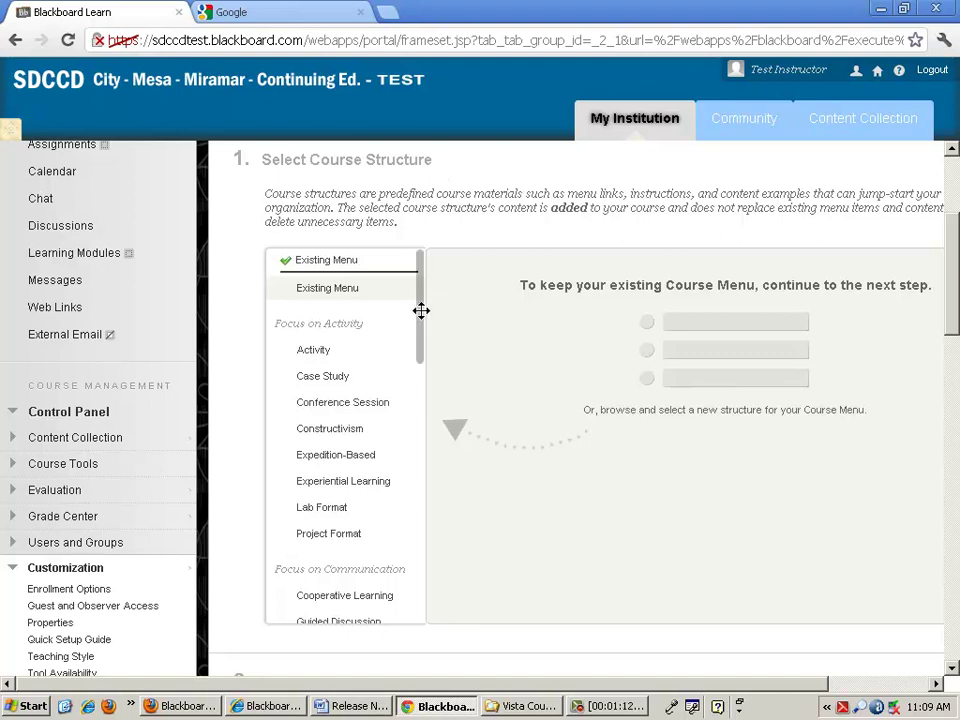
pyautogui.moveTo(421, 310); pyautogui.dragTo(421, 306)
pyautogui.moveTo(598, 685); pyautogui.dragTo(709, 690)
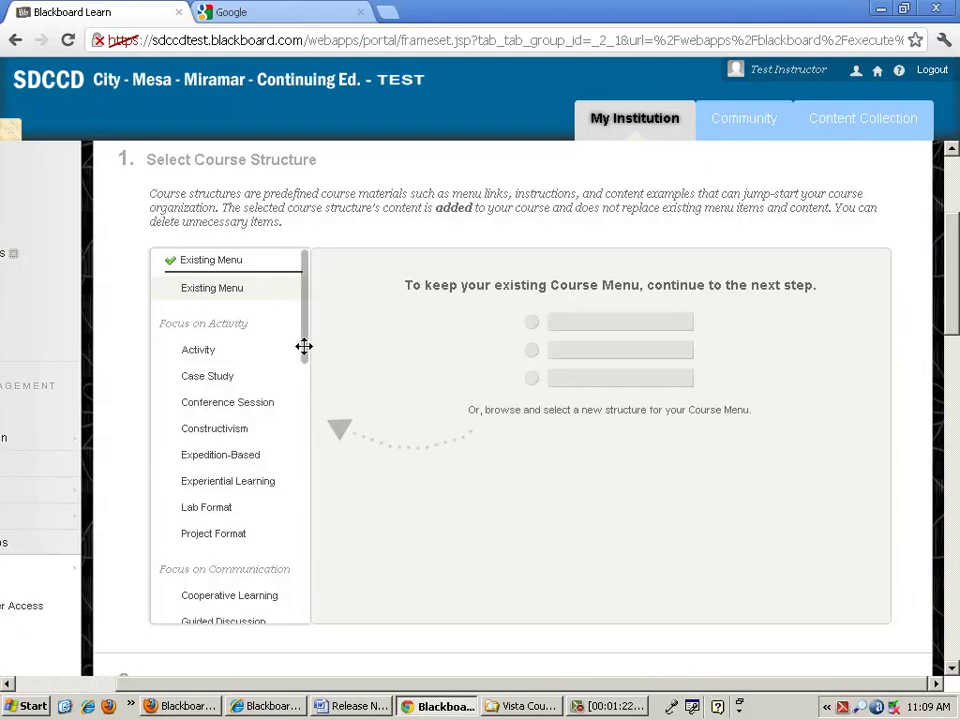
pyautogui.moveTo(302, 347); pyautogui.dragTo(303, 342)
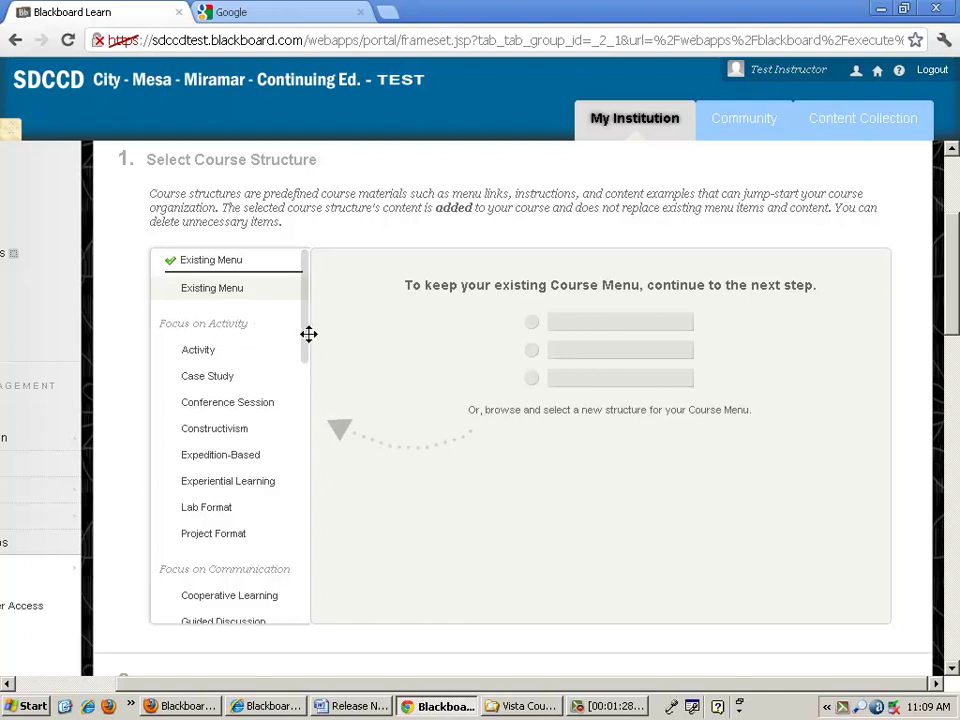
pyautogui.moveTo(306, 334); pyautogui.dragTo(306, 403)
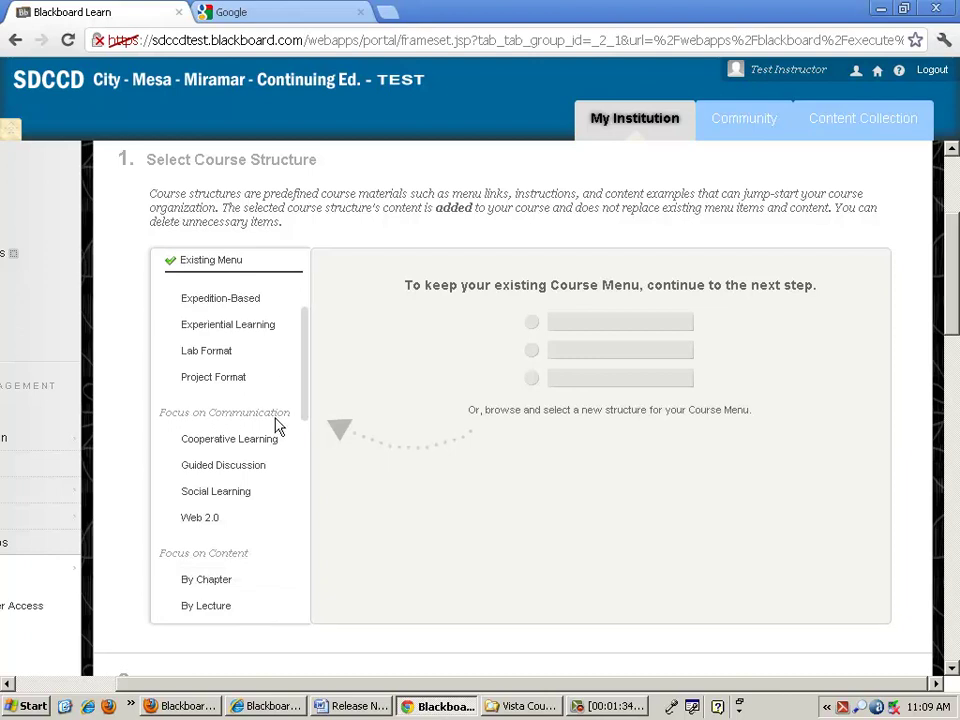
pyautogui.moveTo(302, 390); pyautogui.dragTo(301, 484)
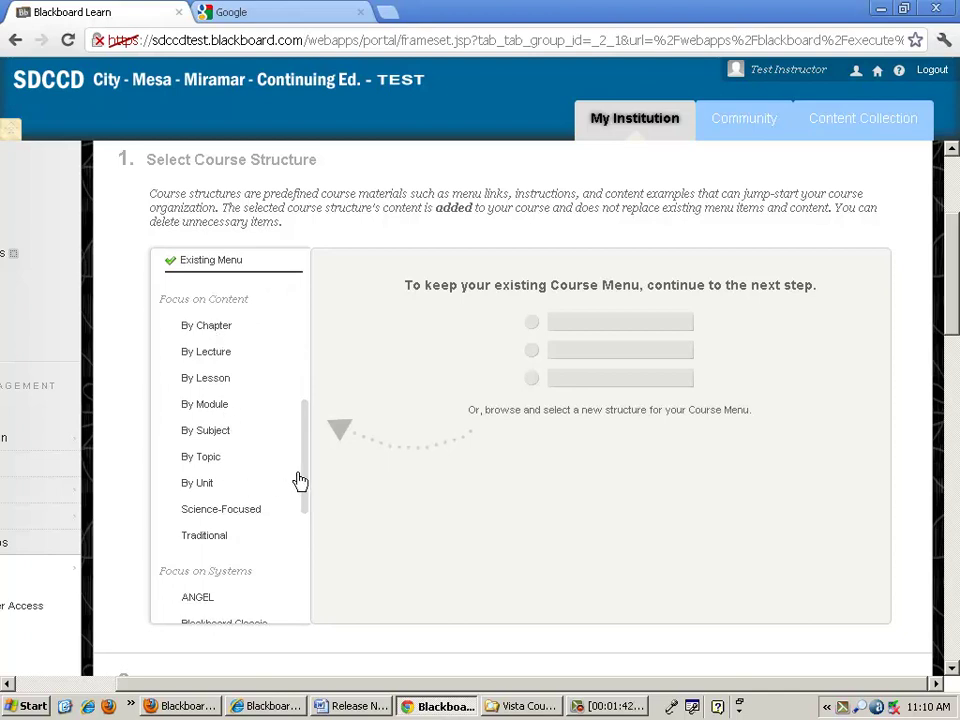
pyautogui.moveTo(302, 474); pyautogui.dragTo(303, 574)
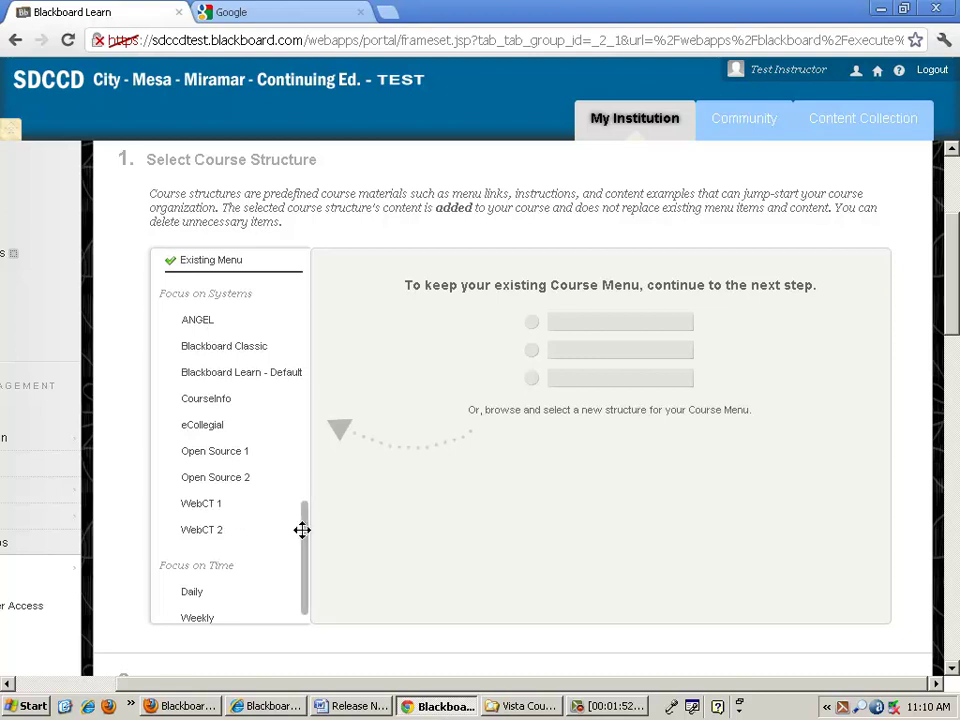
pyautogui.moveTo(302, 530); pyautogui.dragTo(300, 557)
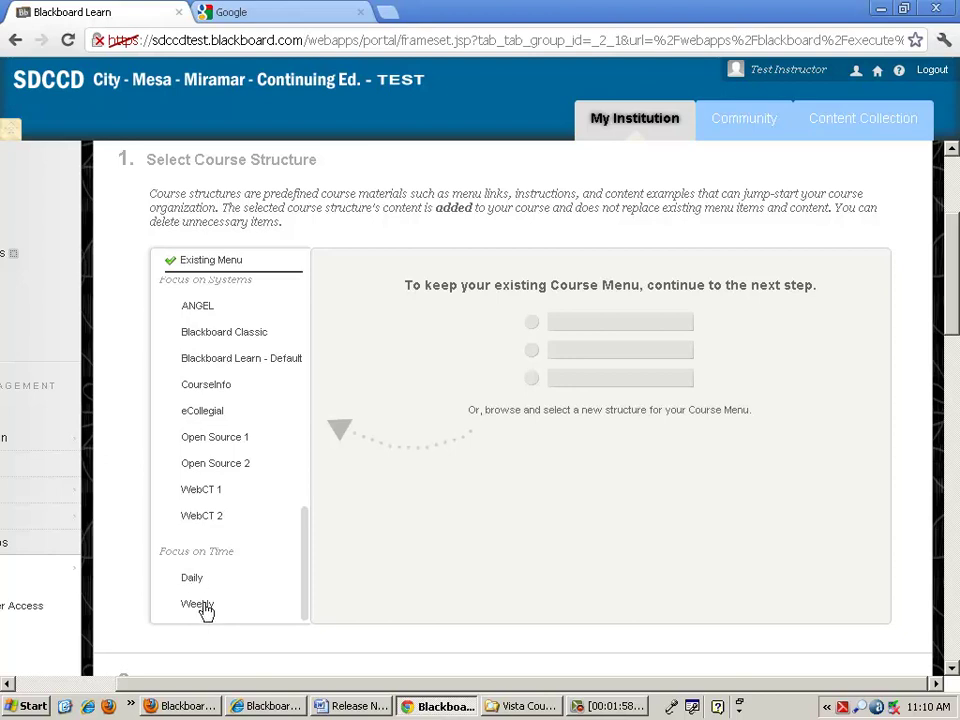
pyautogui.moveTo(306, 549); pyautogui.dragTo(296, 310)
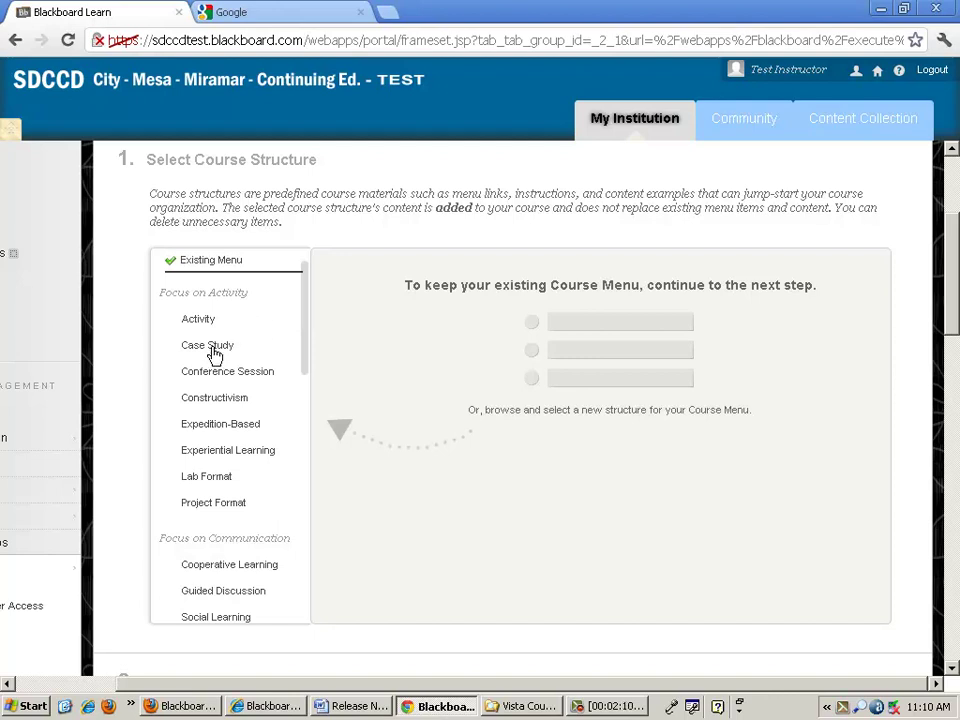
# Preview the Constructivism course structure and read the descriptions of its Learning Hub and Course Overview menu items.
pyautogui.click(222, 405)
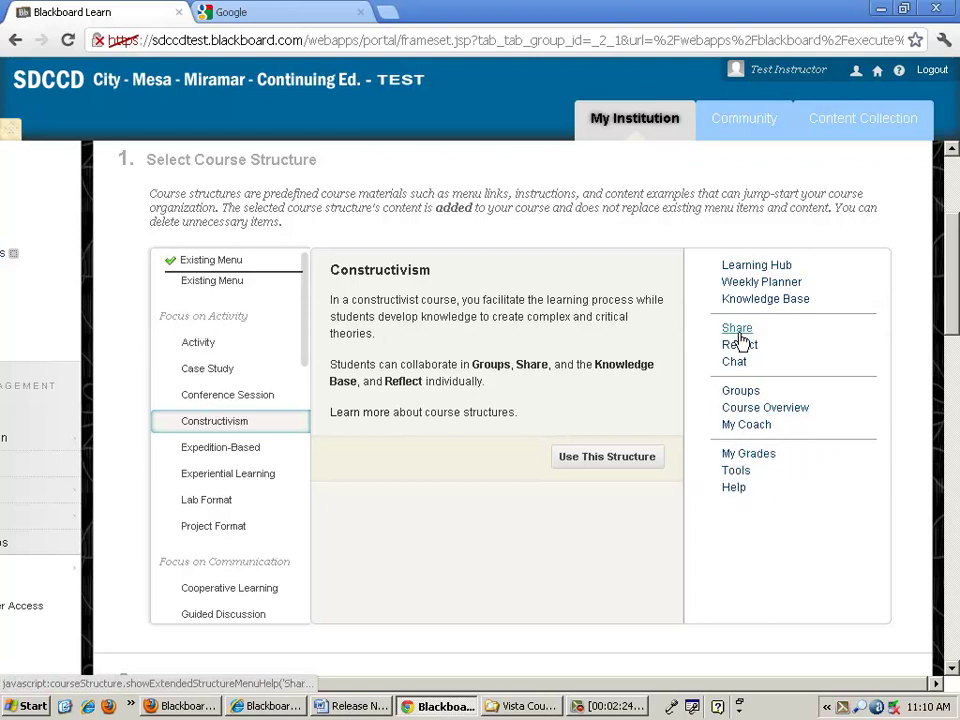
pyautogui.click(750, 267)
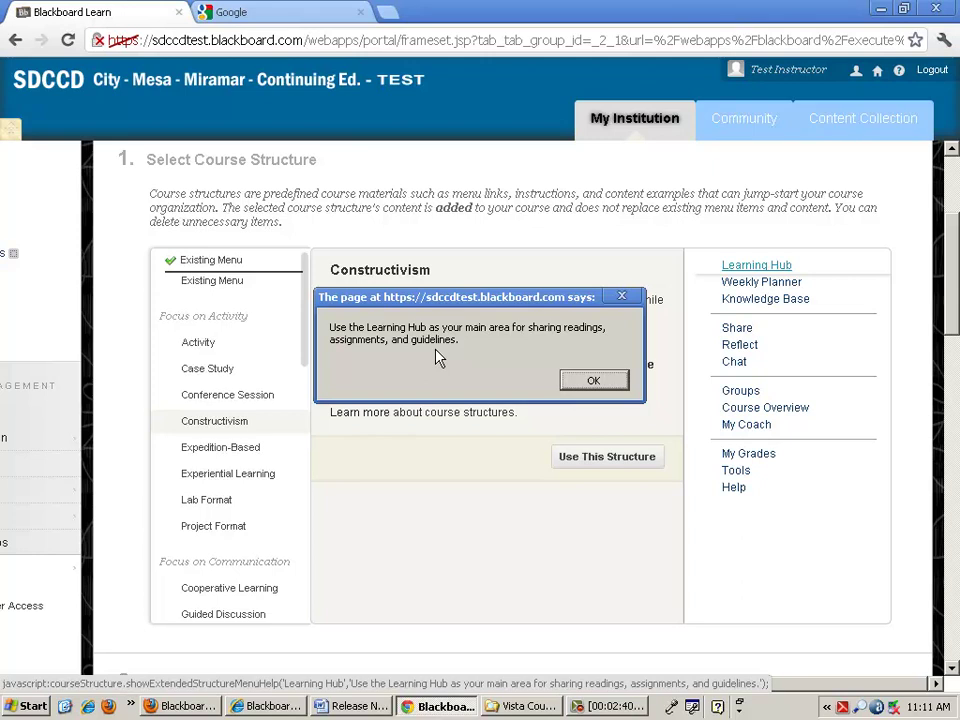
pyautogui.click(592, 379)
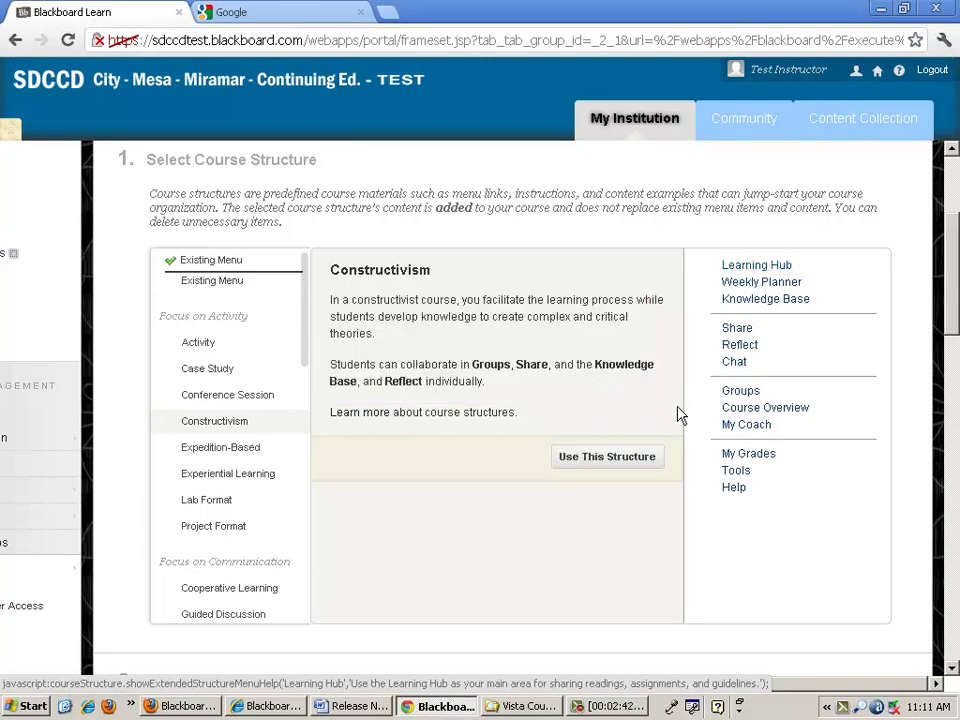
pyautogui.click(735, 410)
pyautogui.click(607, 385)
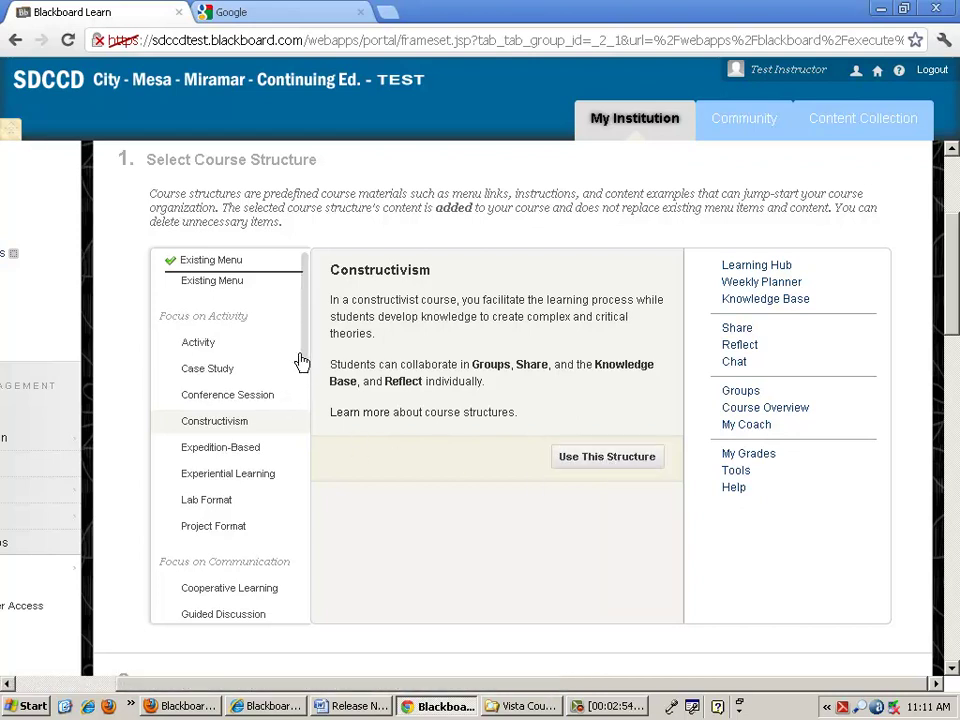
# Preview the Web 2.0 course structure and read the description of its Discuss menu item.
pyautogui.moveTo(306, 353); pyautogui.dragTo(309, 439)
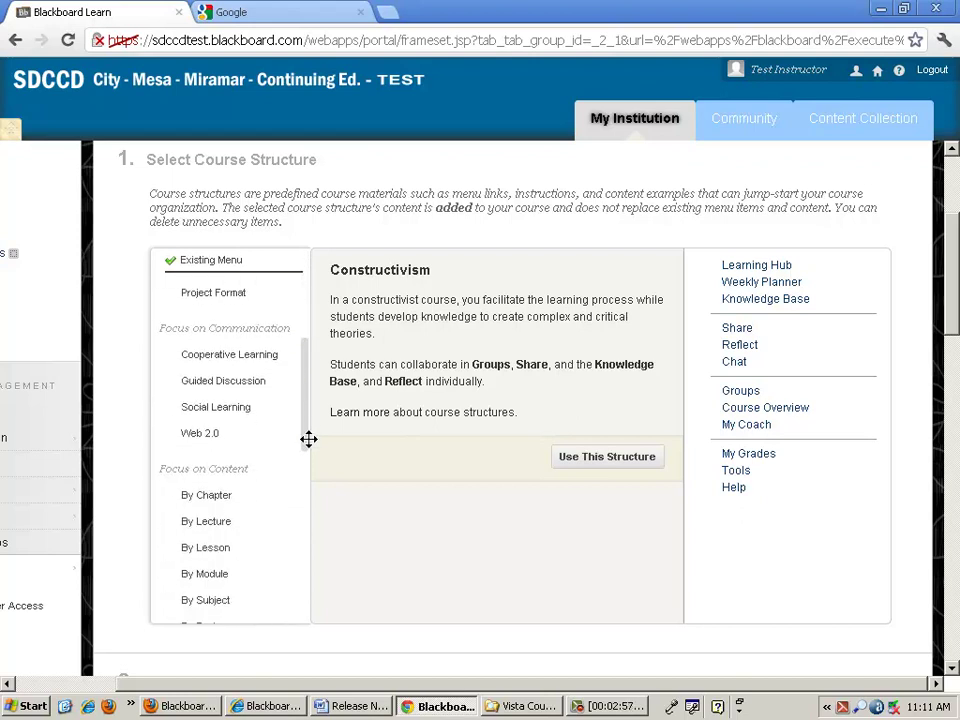
pyautogui.click(206, 440)
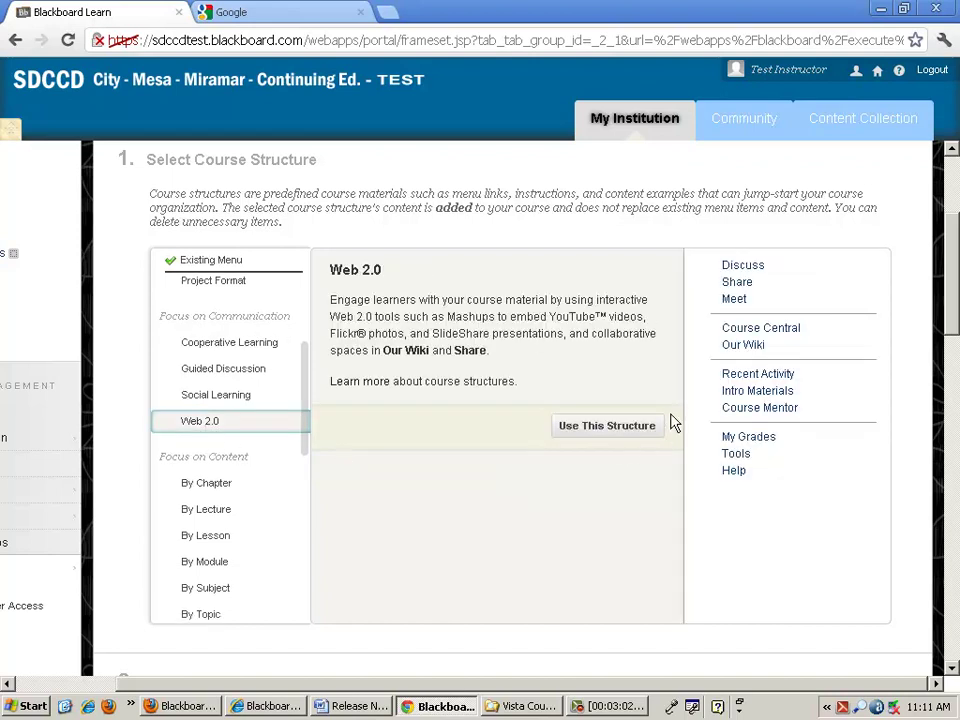
pyautogui.click(735, 267)
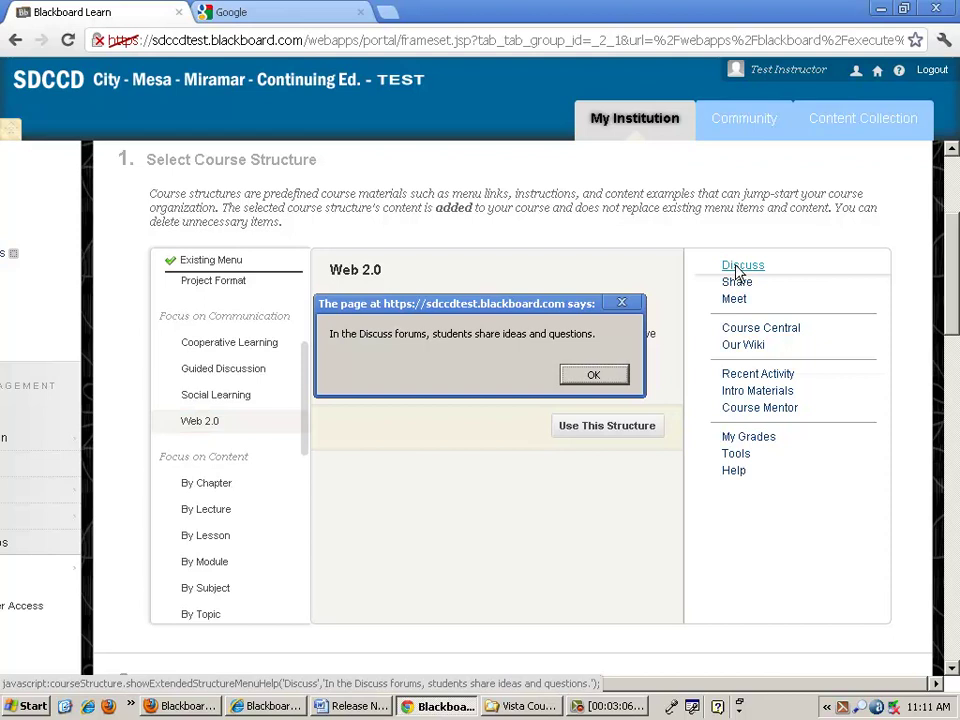
pyautogui.click(594, 376)
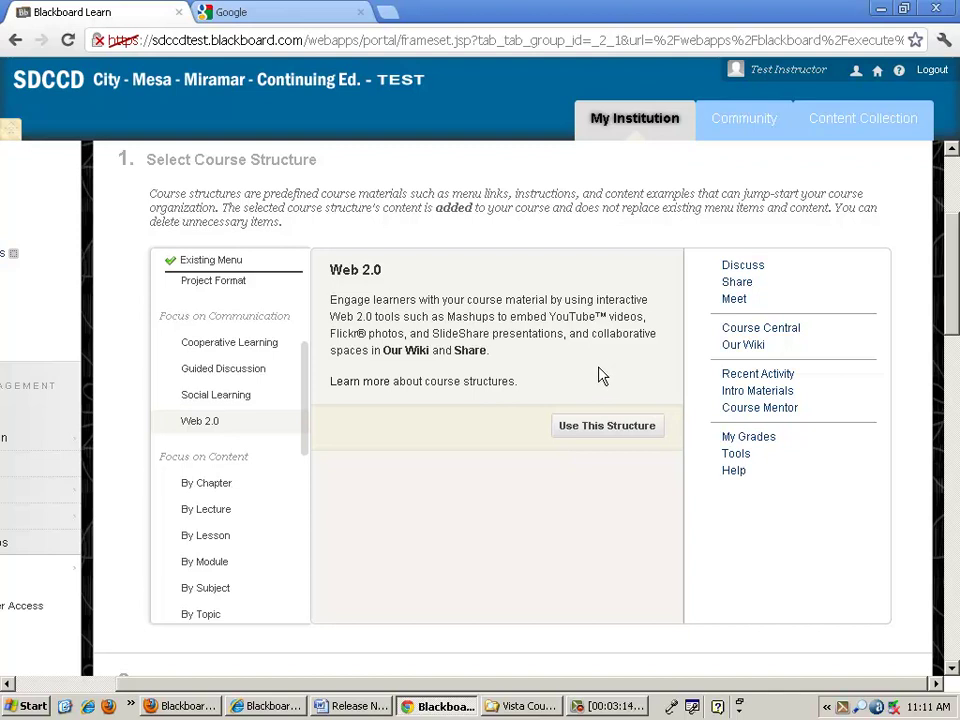
# Preview the By Module course structure and read the description of its Modules menu item.
pyautogui.moveTo(304, 435); pyautogui.dragTo(304, 497)
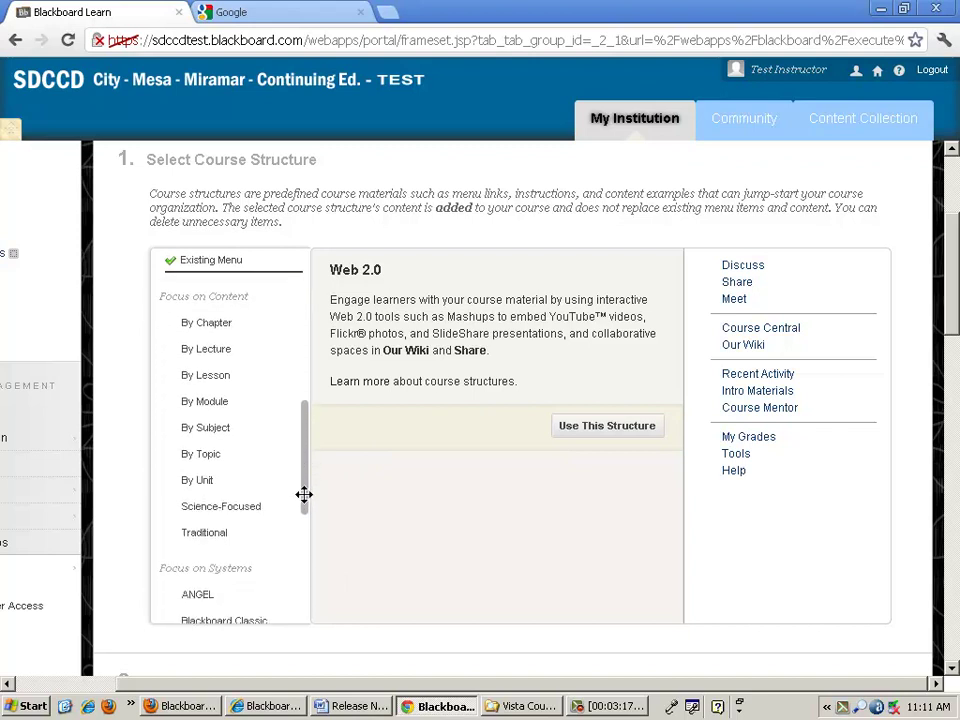
pyautogui.click(205, 408)
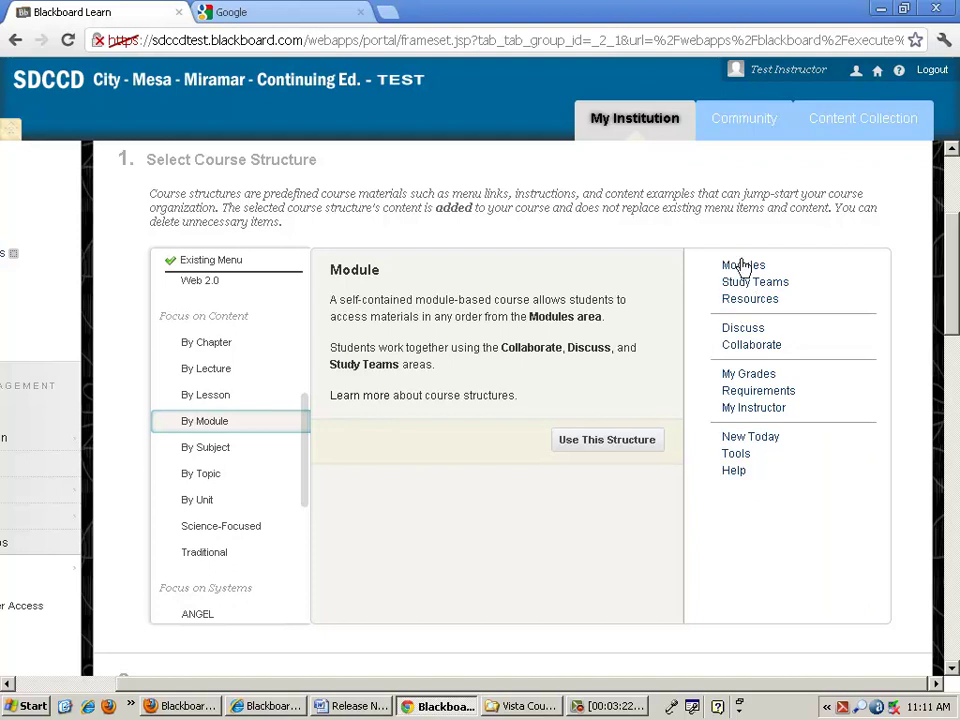
pyautogui.click(744, 265)
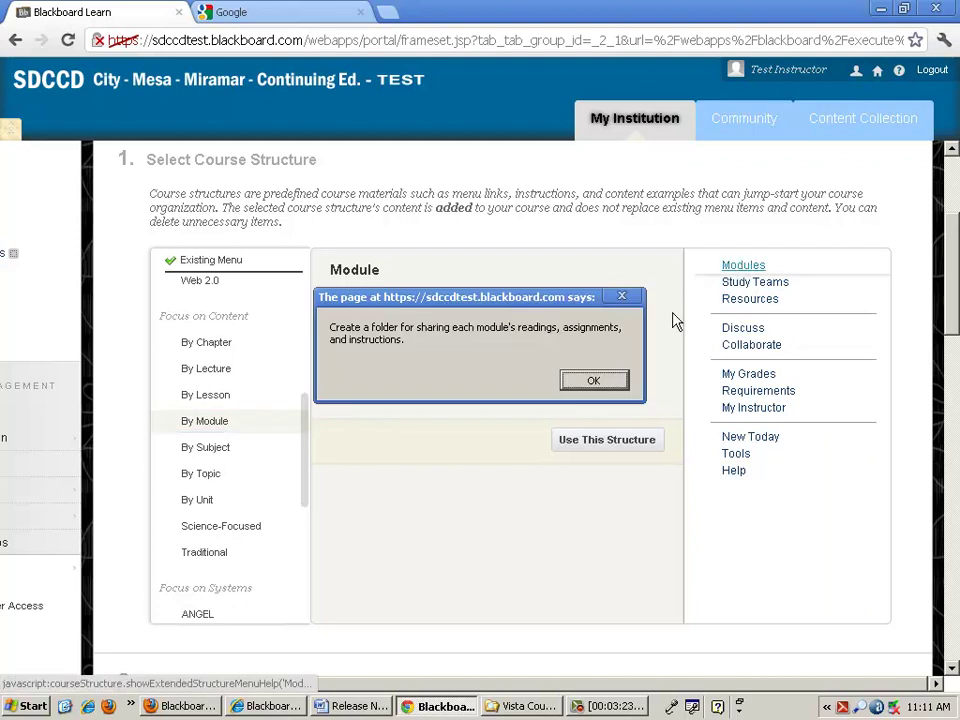
pyautogui.click(594, 382)
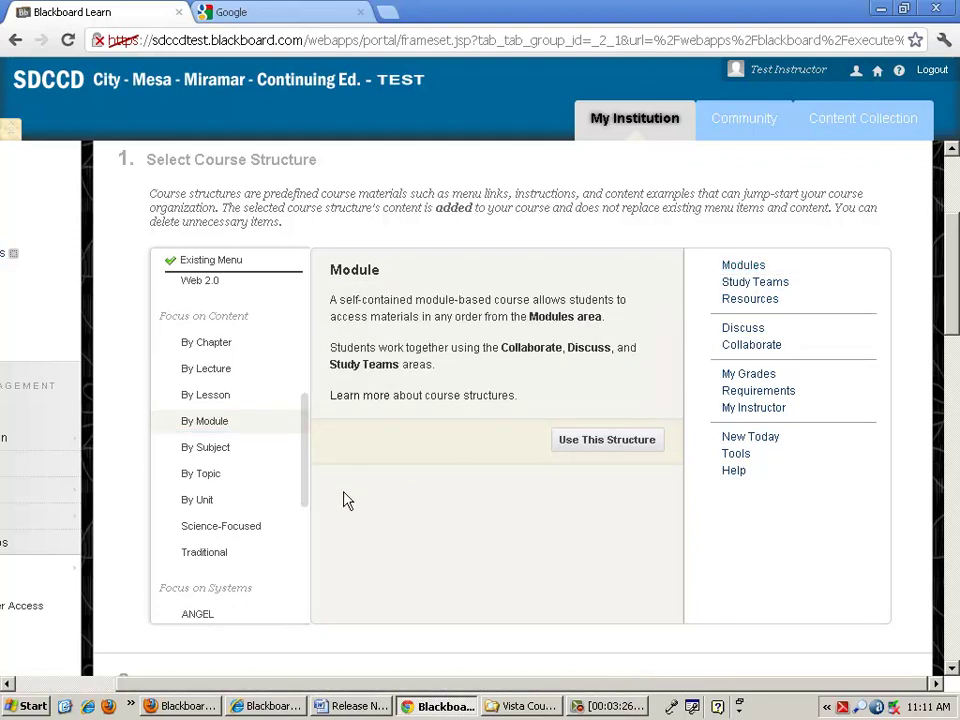
# Preview the WebCT 1 course structure under Focus on Systems and the Weekly one under Focus on Time.
pyautogui.moveTo(302, 480); pyautogui.dragTo(302, 598)
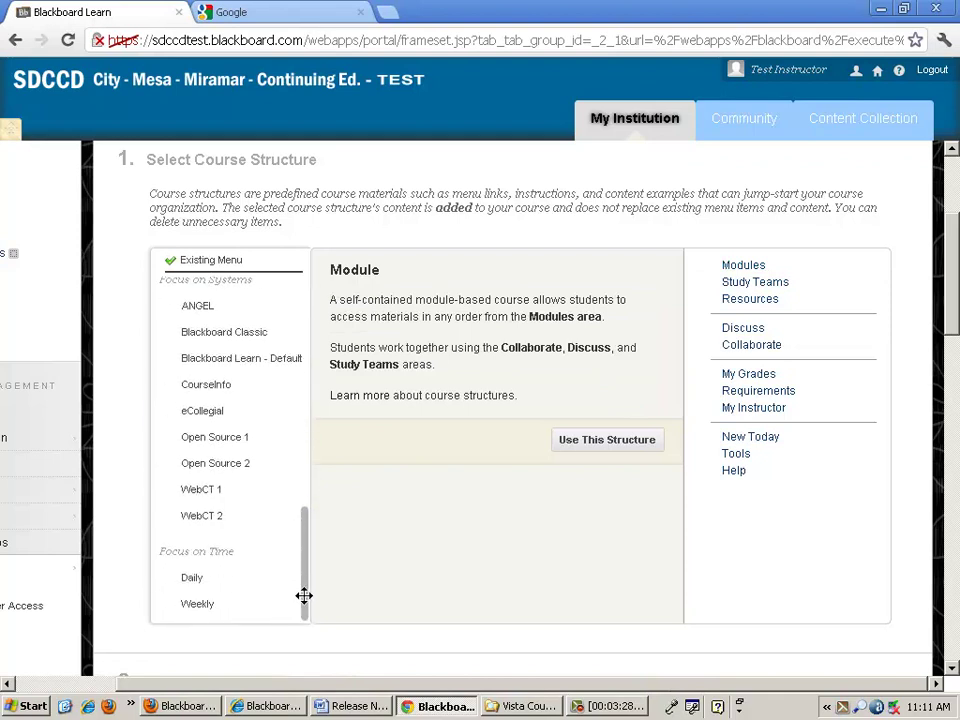
pyautogui.click(210, 492)
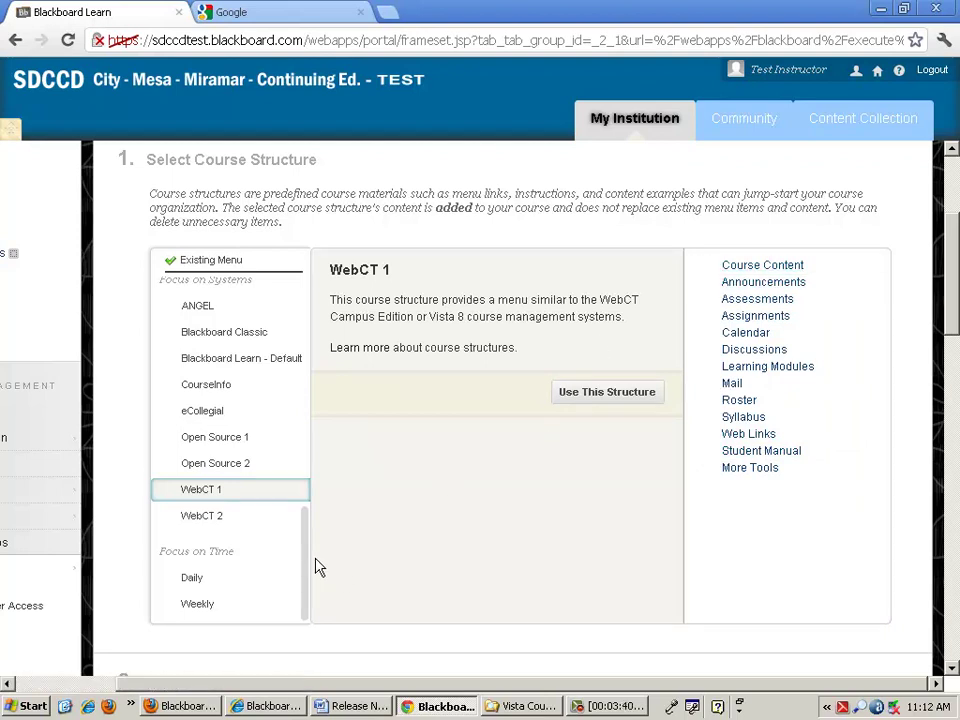
pyautogui.click(198, 606)
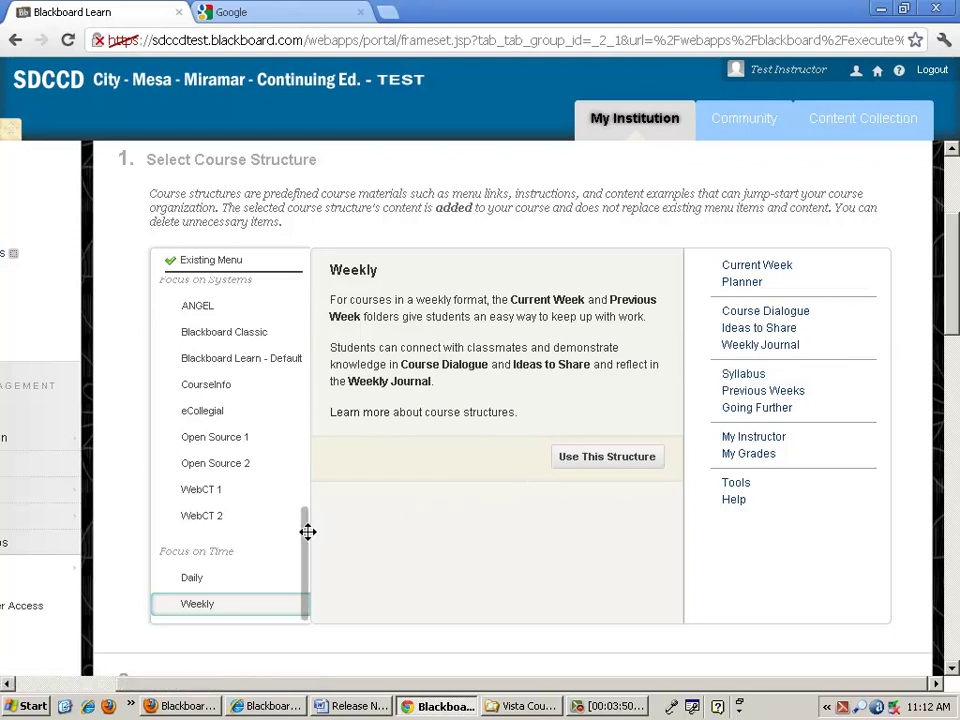
# Choose the Science-Focused course structure for the course and include its content examples.
pyautogui.moveTo(306, 529); pyautogui.dragTo(307, 430)
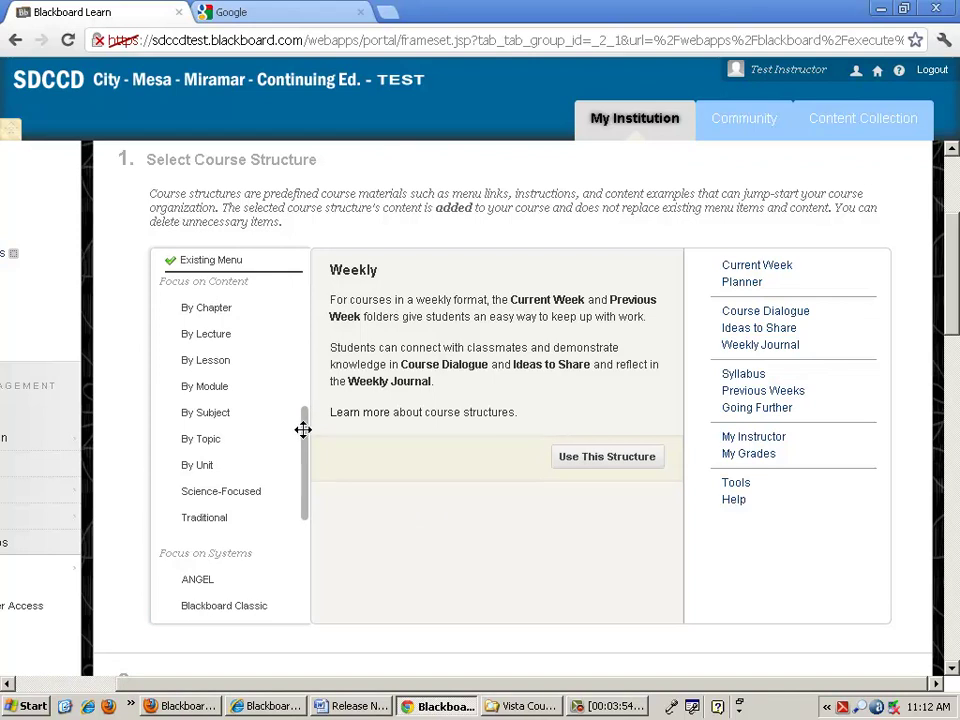
pyautogui.click(246, 495)
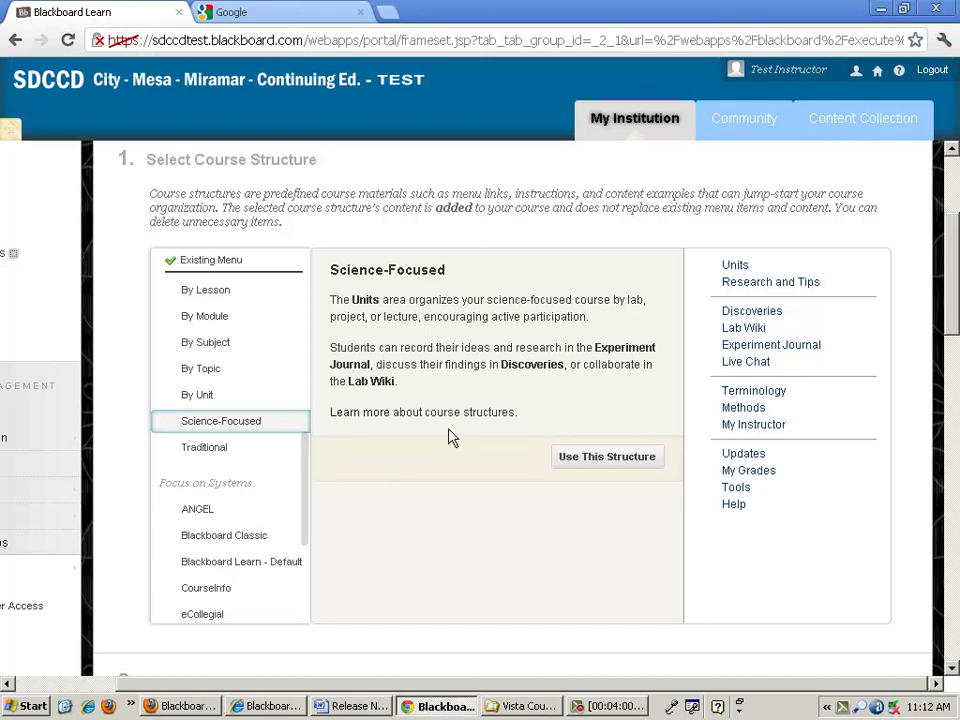
pyautogui.click(591, 462)
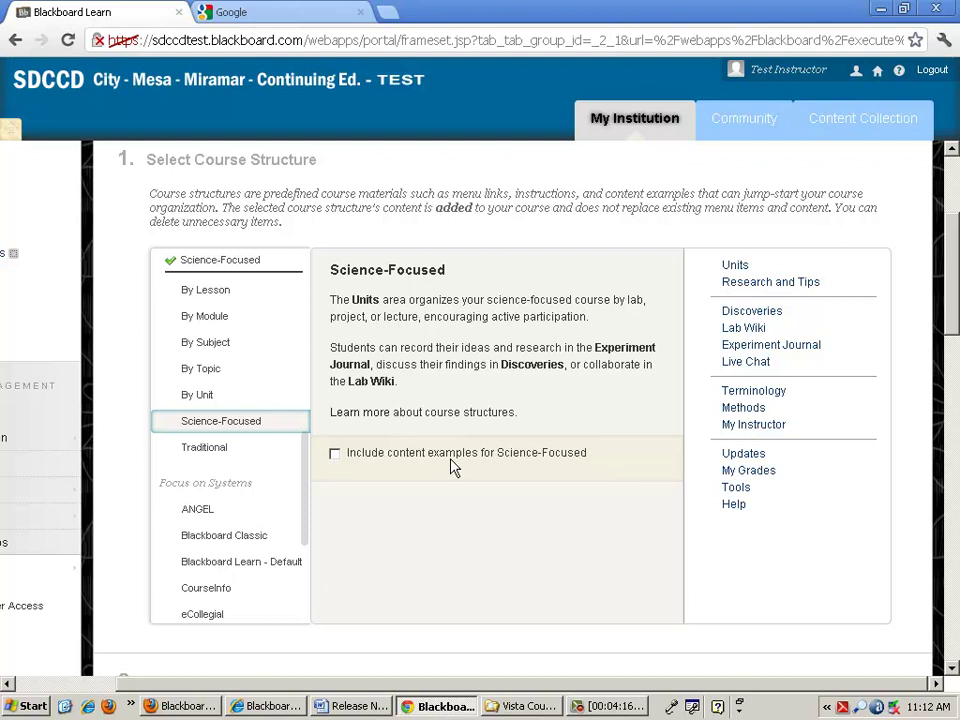
pyautogui.click(335, 455)
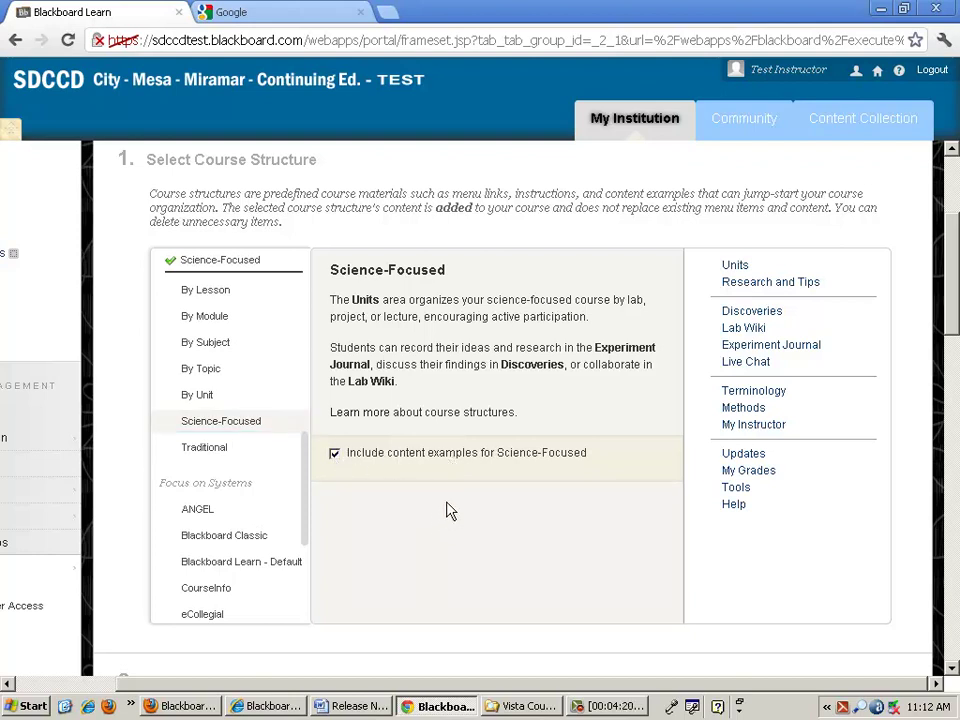
# Submit the Teaching Style changes, confirm adding the course structure, and check the updated course menu.
pyautogui.moveTo(950, 333)
pyautogui.mouseDown()
pyautogui.moveTo(951, 368)
pyautogui.moveTo(953, 354)
pyautogui.mouseUp()
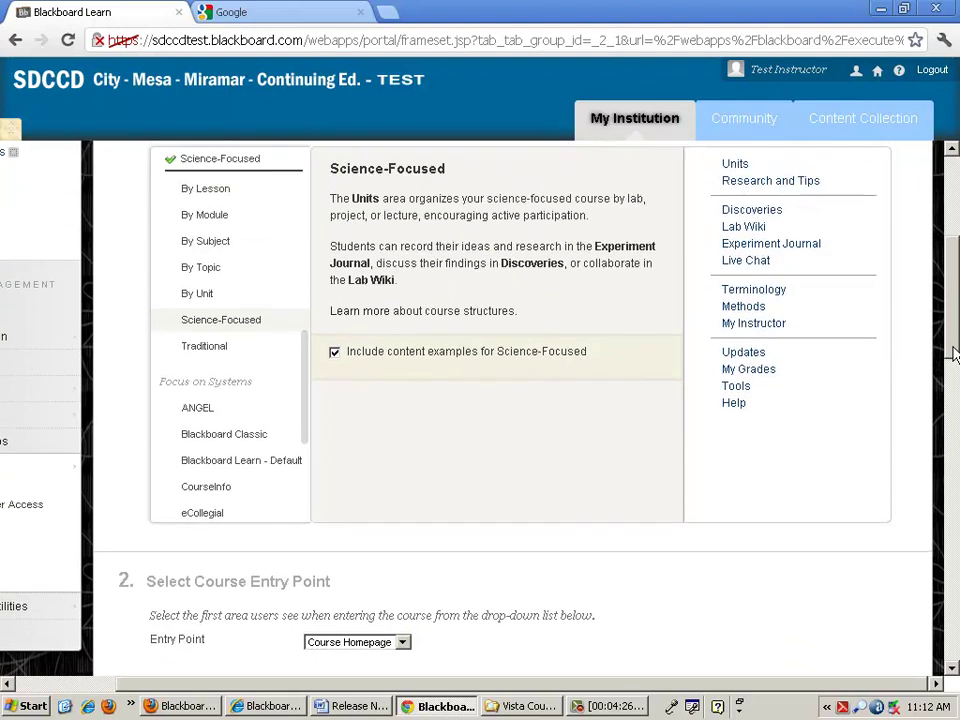
pyautogui.scroll(3, 930, 340)
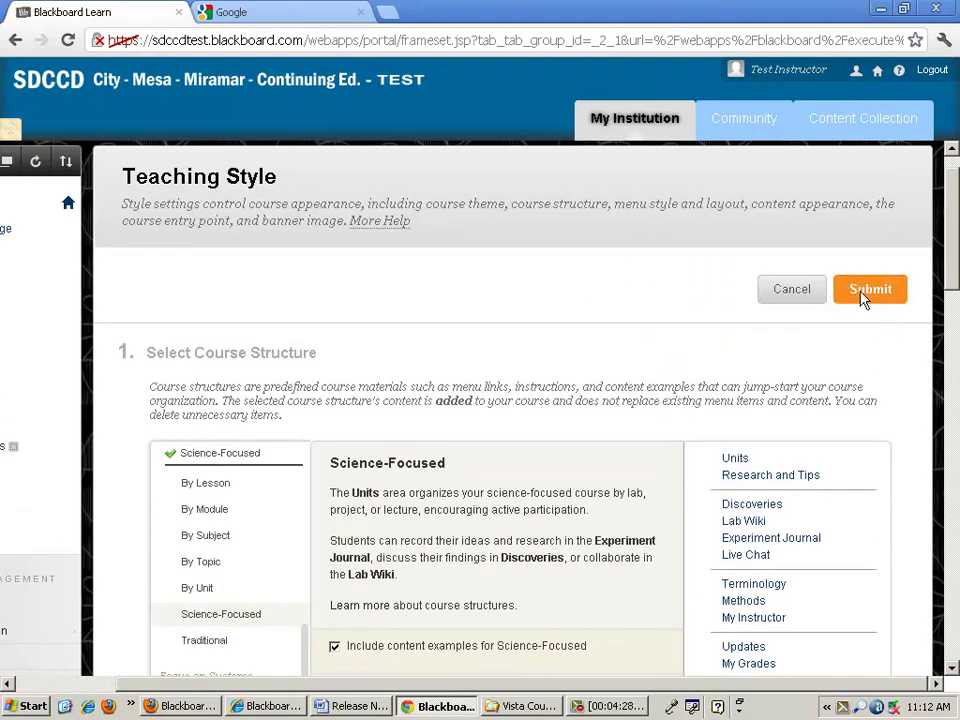
pyautogui.click(866, 290)
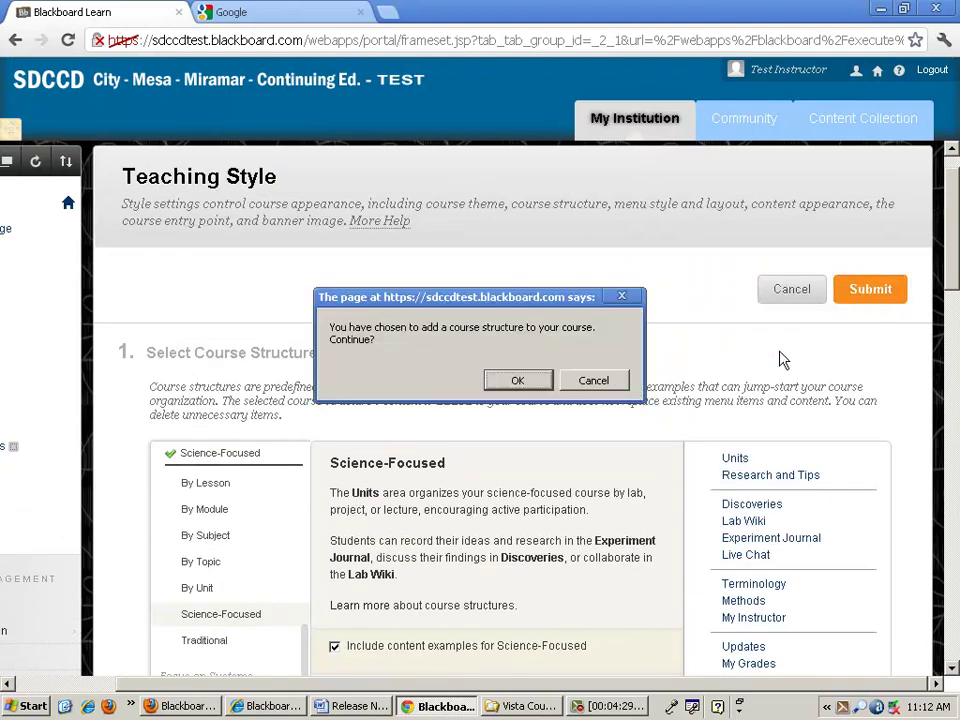
pyautogui.click(530, 381)
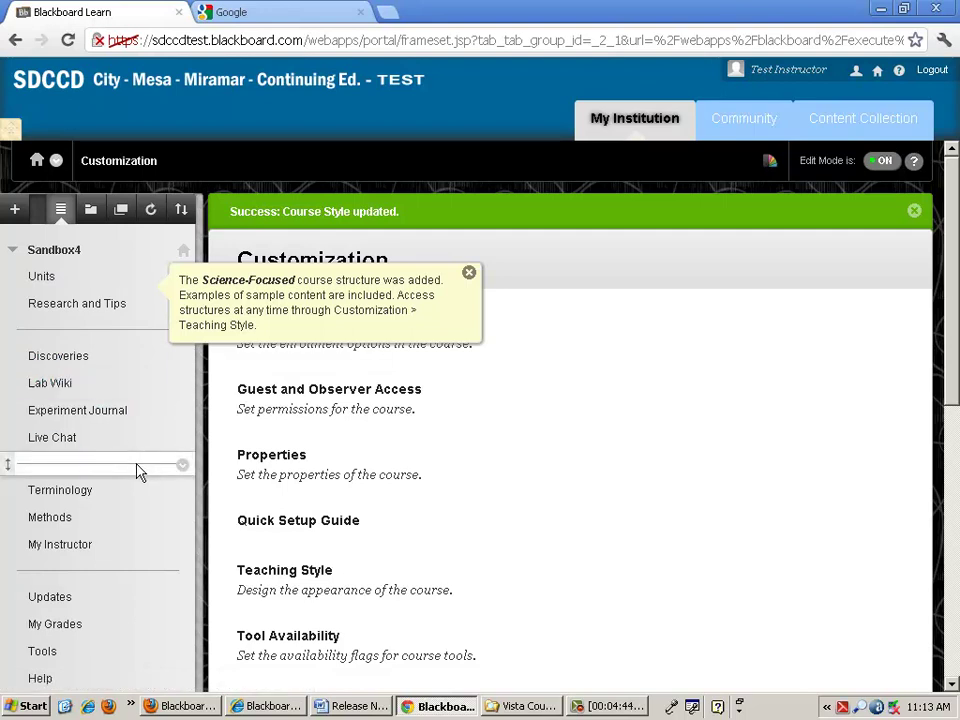
pyautogui.scroll(-1, 80, 370)
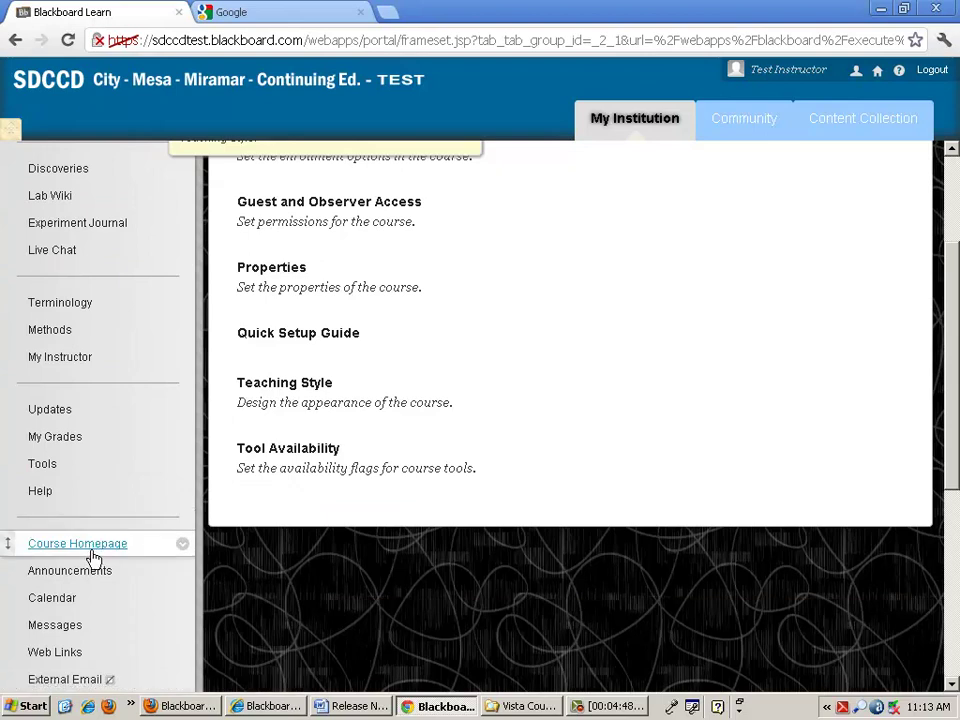
# Review the rest of the course menu, and open the Units content area to read its About Course Content and How To items.
pyautogui.scroll(-2, 150, 584)
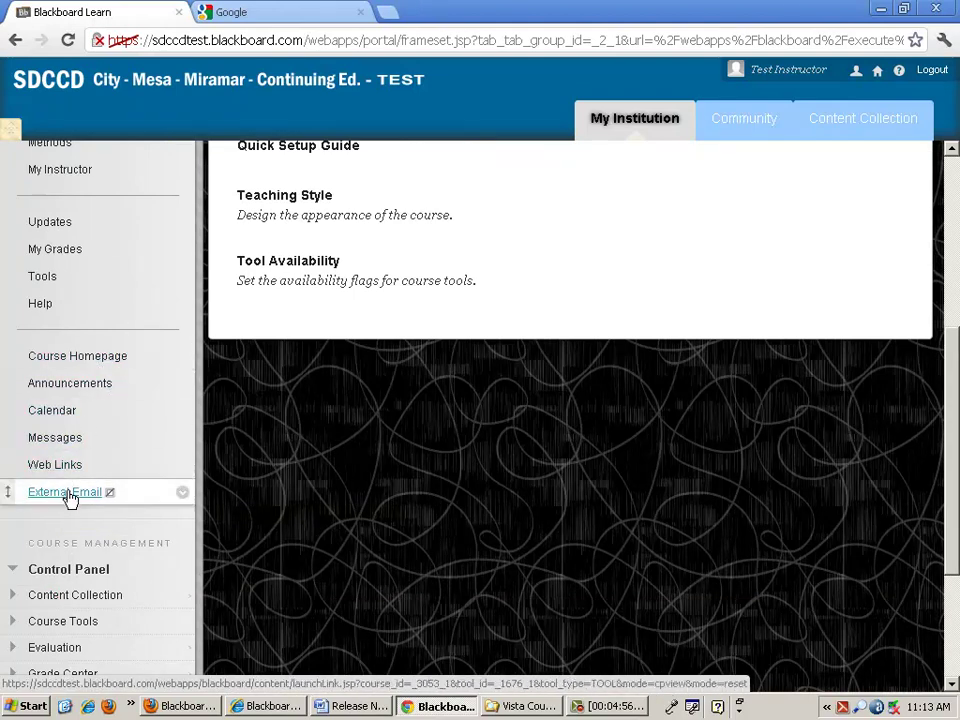
pyautogui.click(184, 358)
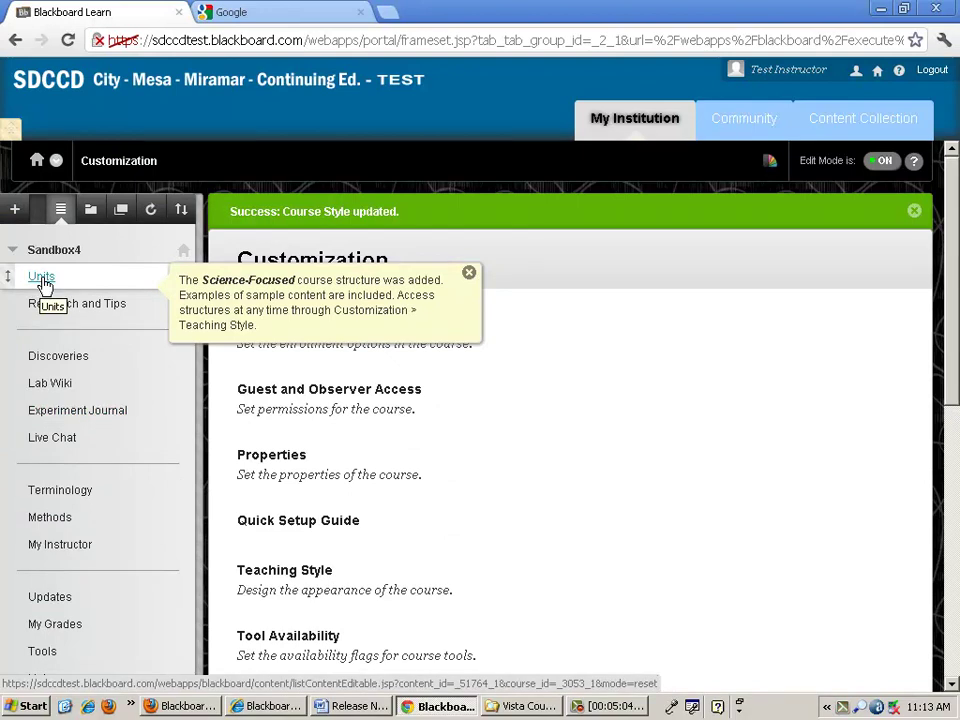
pyautogui.click(41, 282)
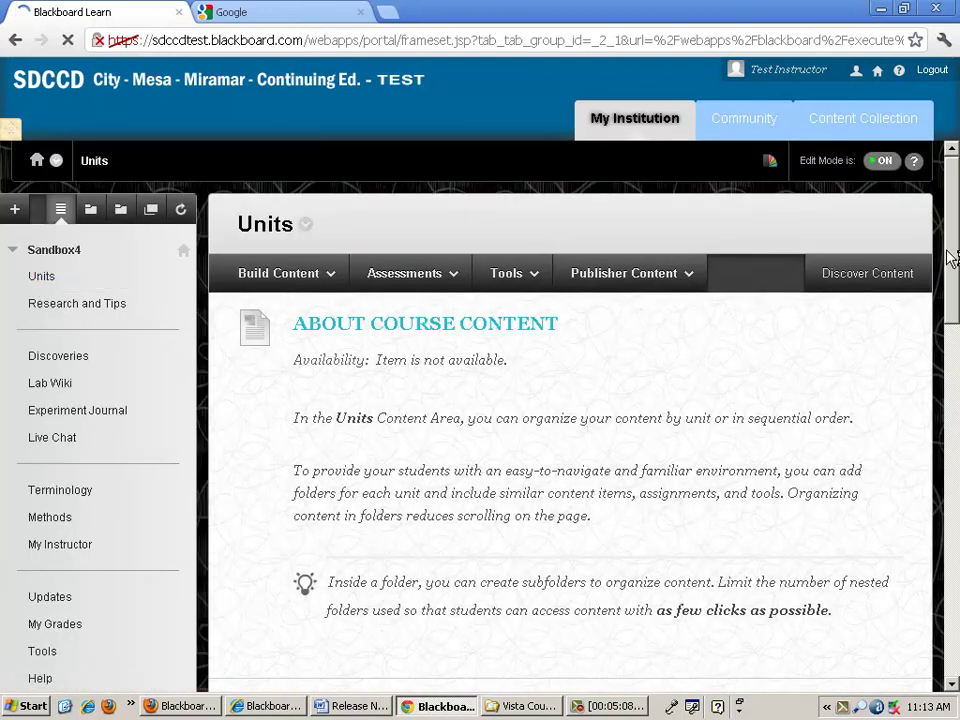
pyautogui.scroll(-3, 953, 258)
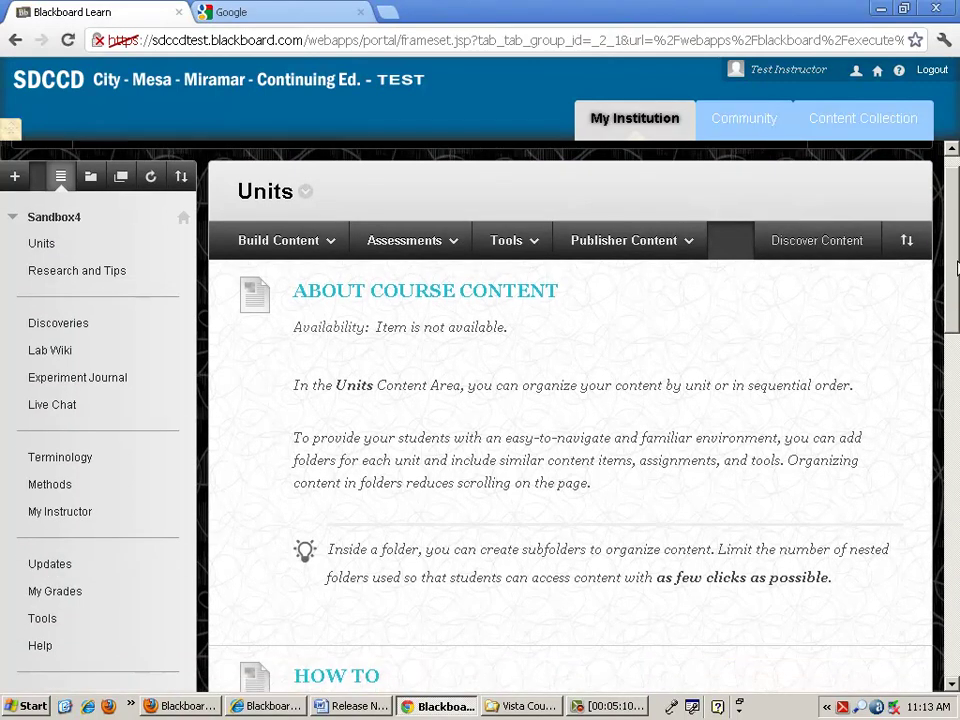
pyautogui.scroll(-5, 953, 378)
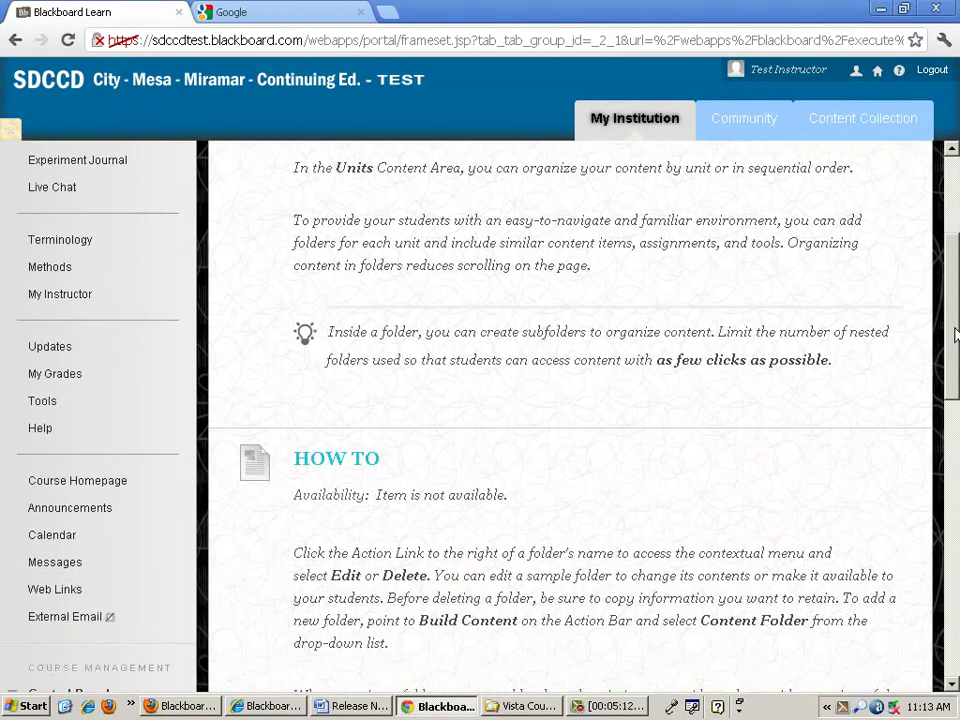
pyautogui.moveTo(950, 378); pyautogui.dragTo(920, 313)
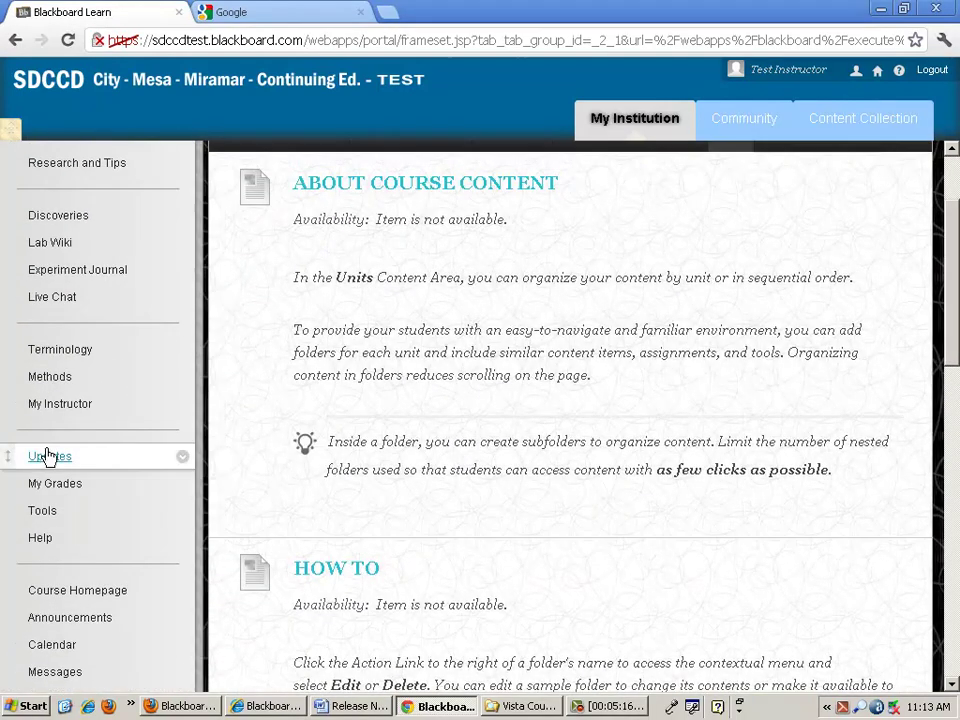
# View the Updates page of the course, and open Experiment Journal to review its example journals.
pyautogui.click(60, 459)
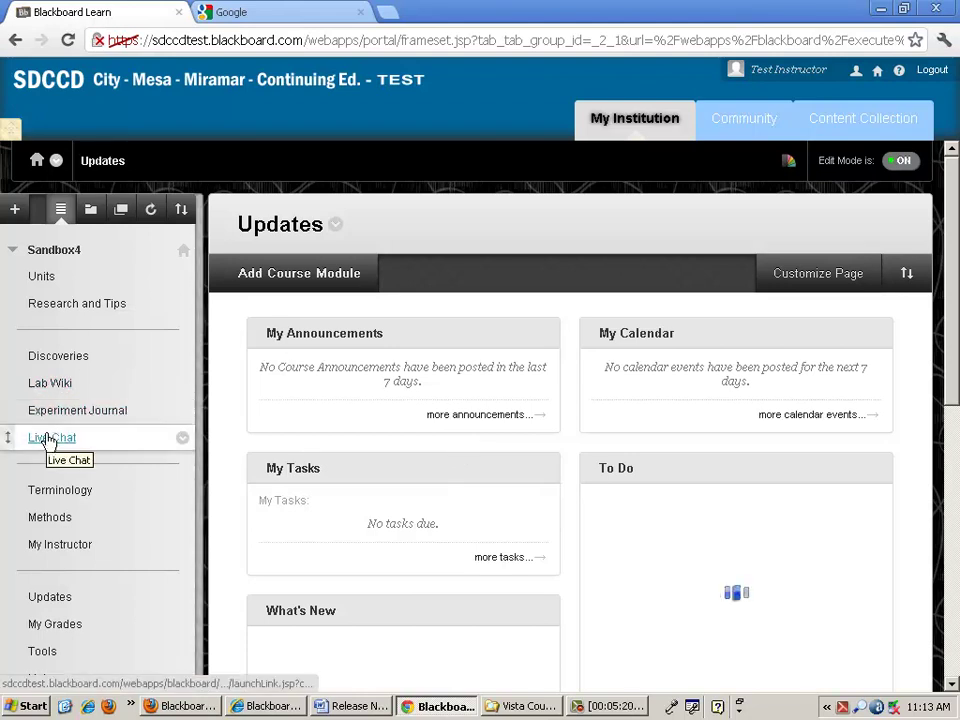
pyautogui.click(55, 415)
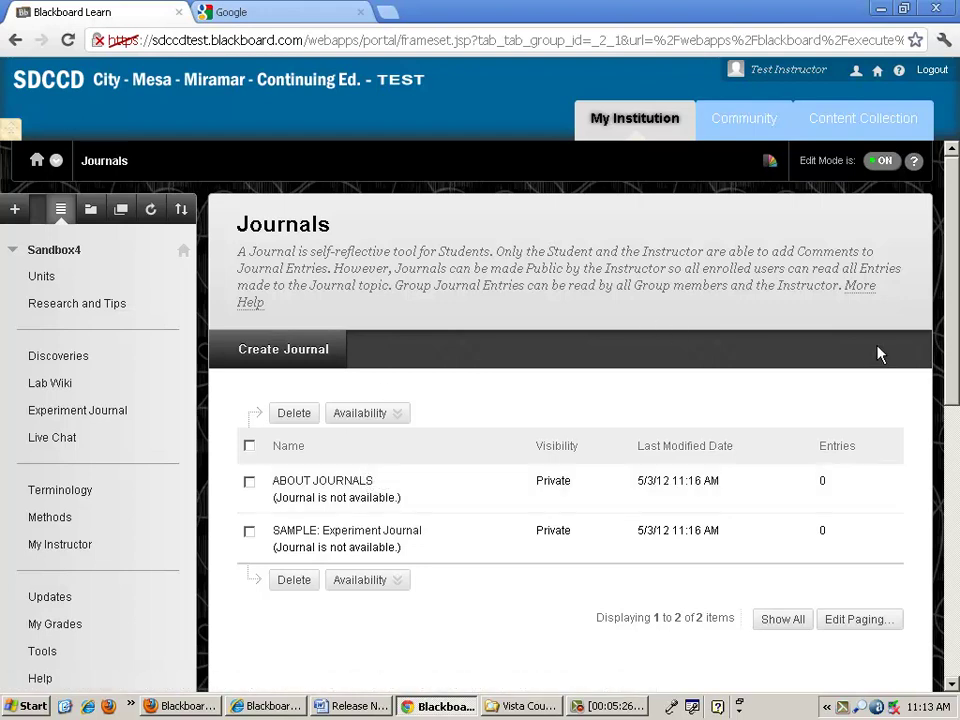
pyautogui.scroll(-4, 955, 367)
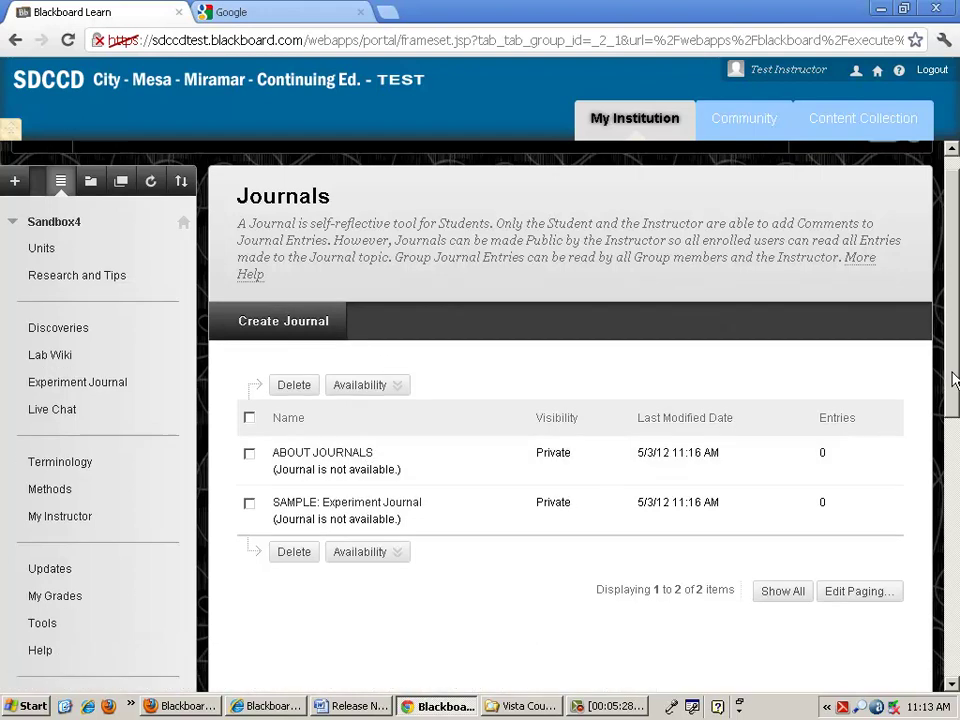
pyautogui.scroll(4, 955, 378)
pyautogui.scroll(1, 955, 378)
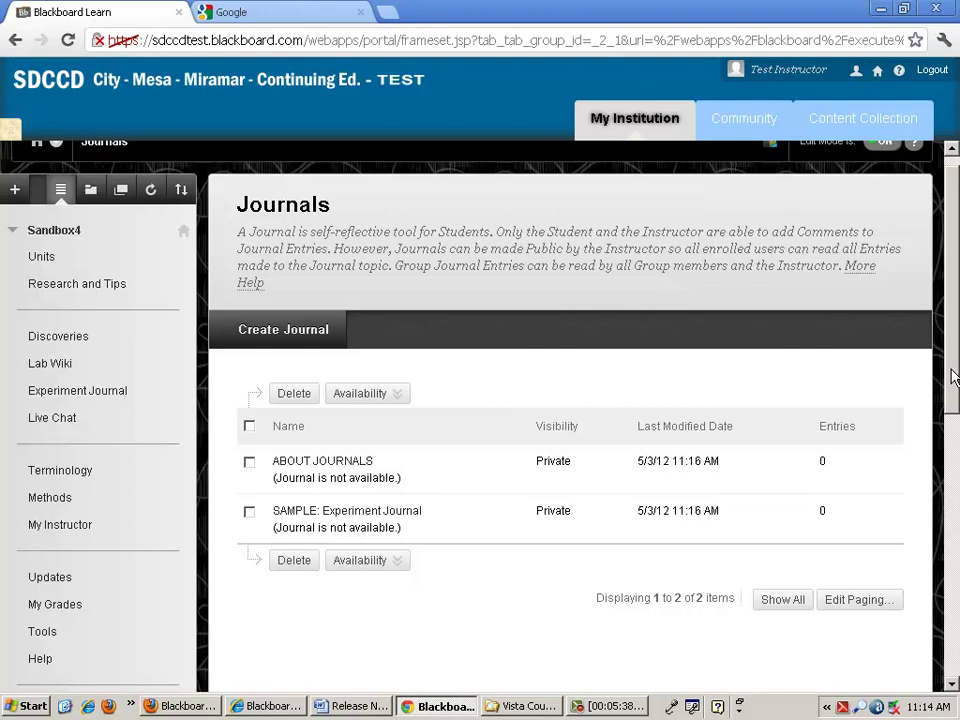
pyautogui.moveTo(953, 377); pyautogui.dragTo(953, 367)
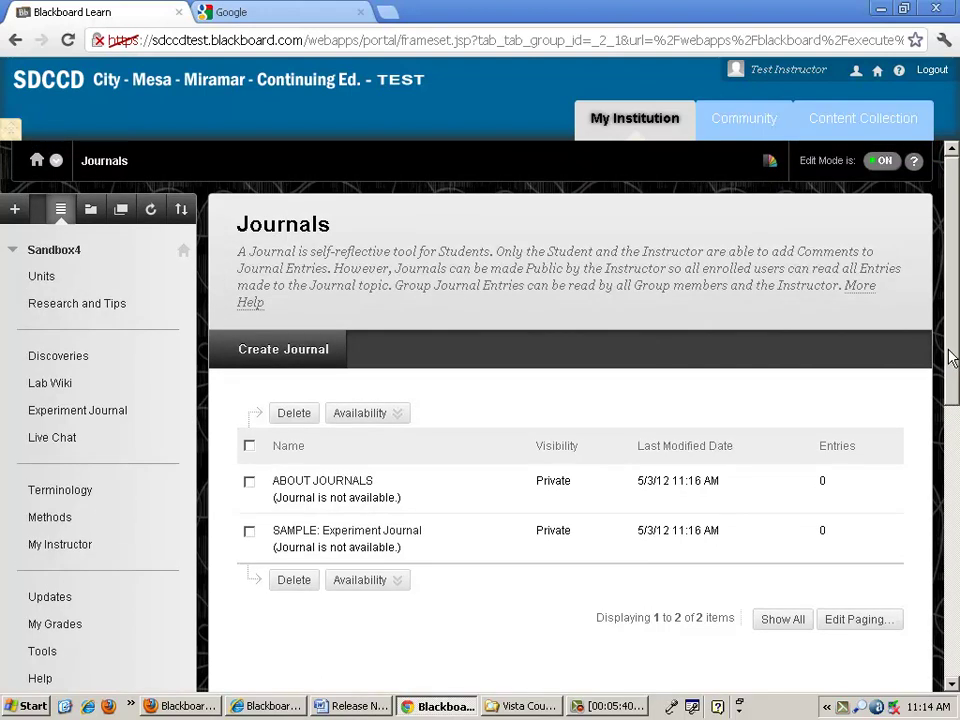